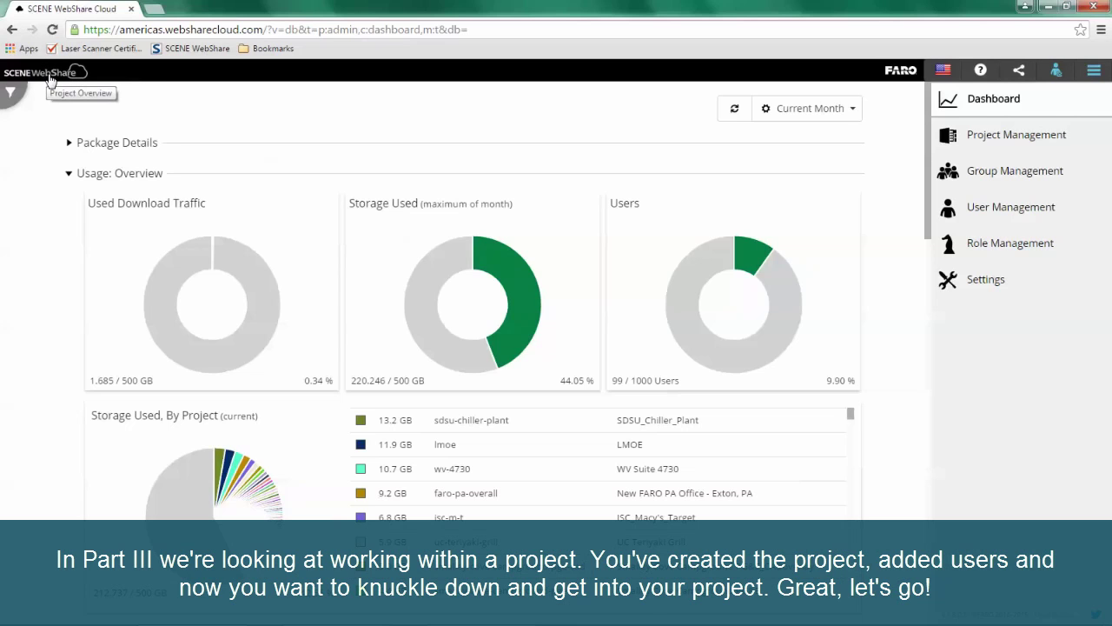
Go from the admin dashboard to the Projects overview using the SCENE WebShare logo
left_click(49, 79)
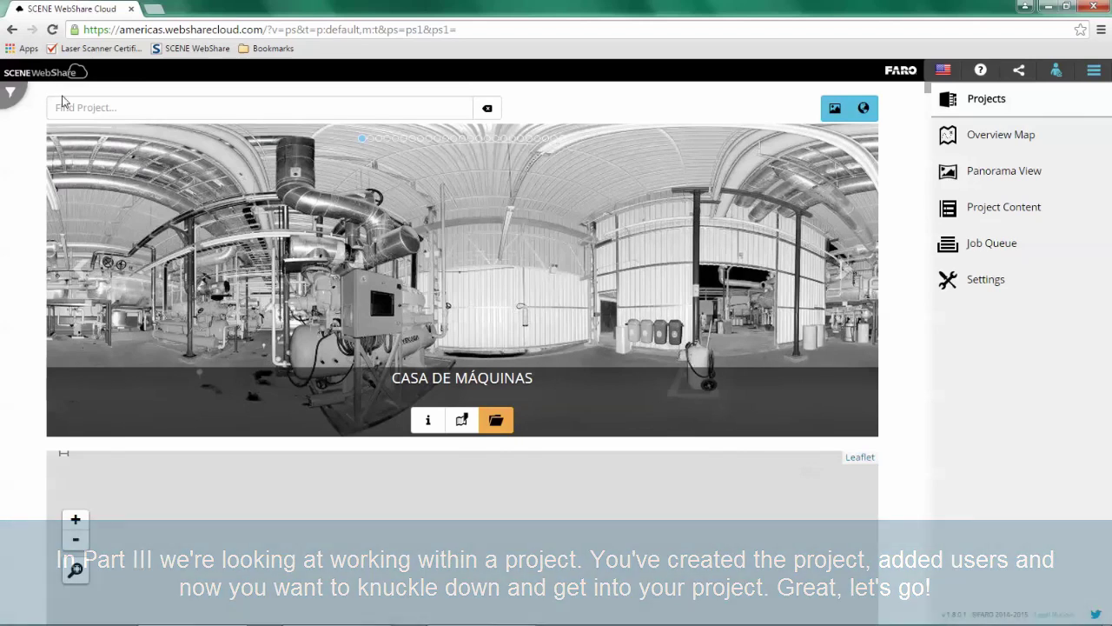
Search projects for 'red' and load Red Rocks Amphitheatre WS
left_click(306, 107)
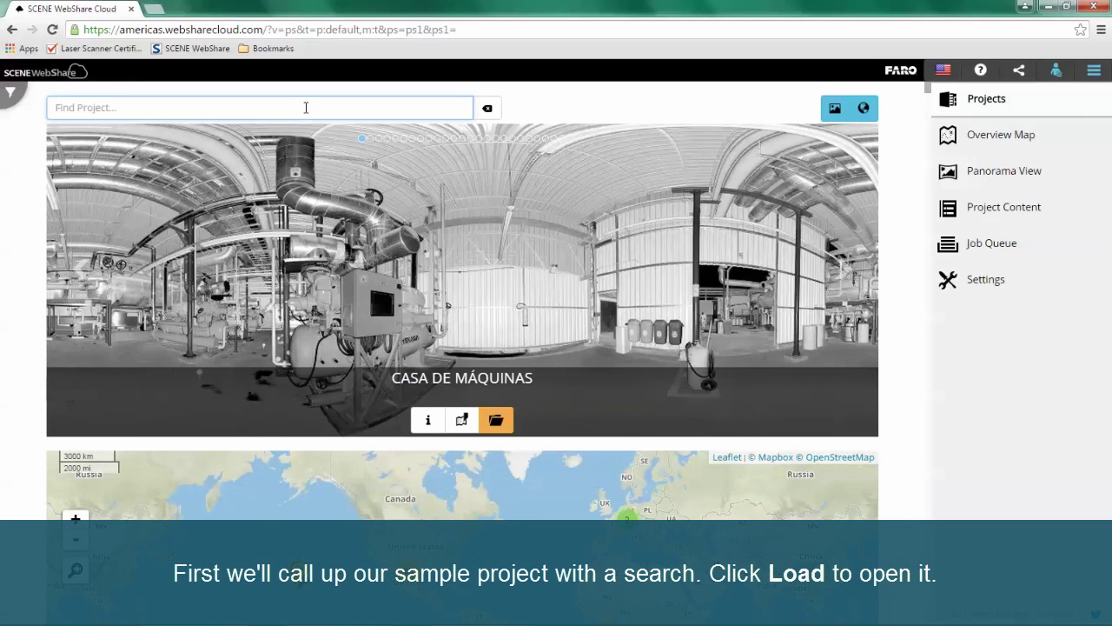
type("red")
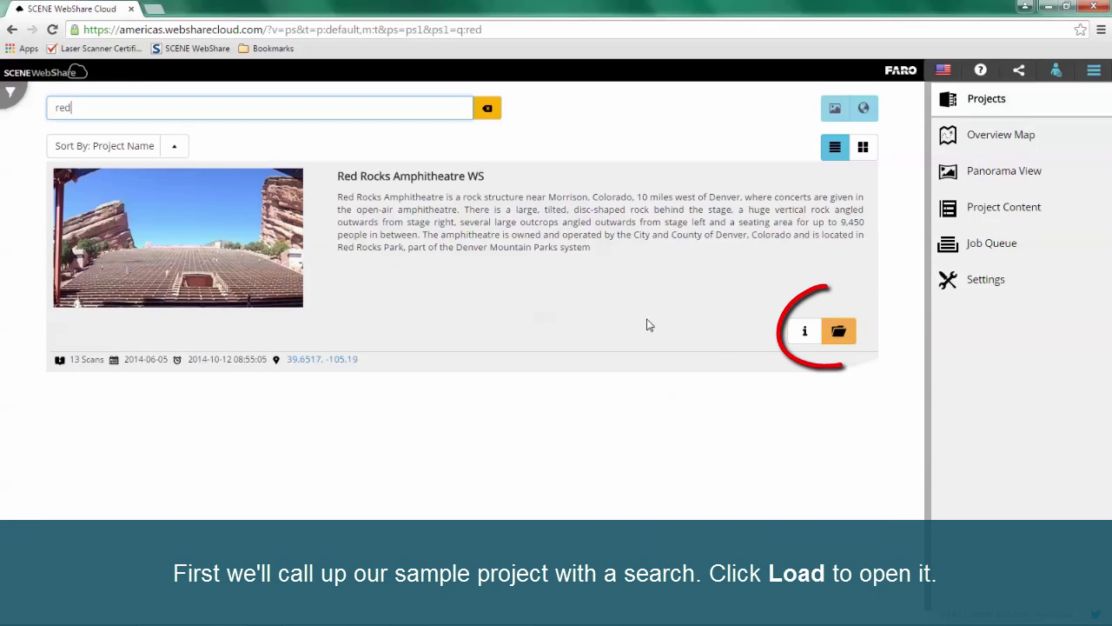
left_click(837, 337)
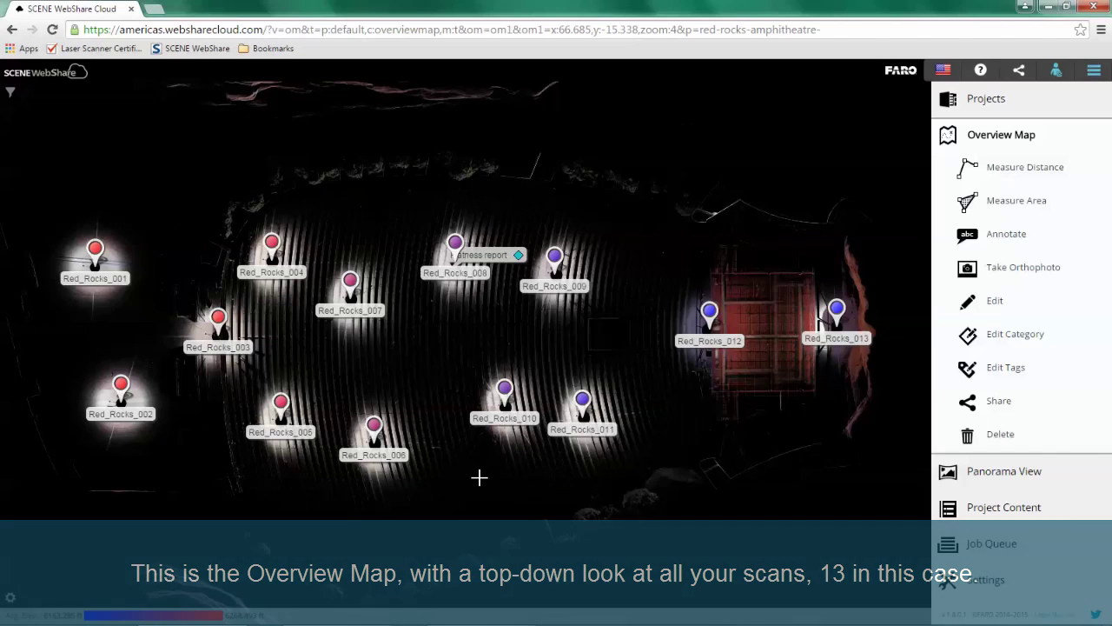
Review the Red_Rocks_001 scan details, then open it in Panorama View
left_click(96, 250)
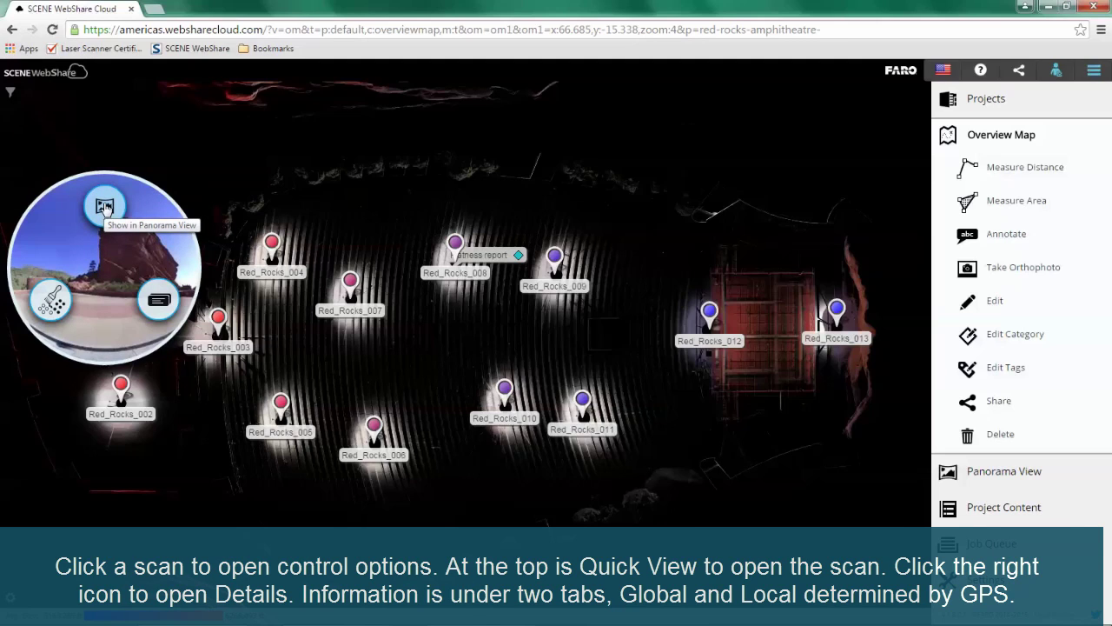
left_click(157, 311)
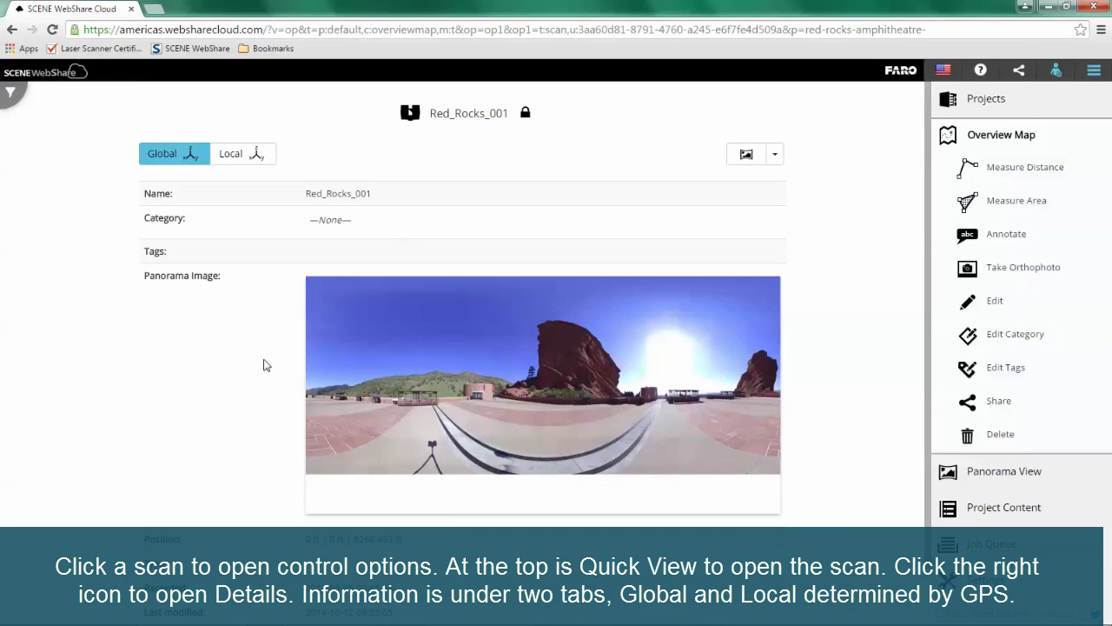
scroll(256, 270, "down", 1)
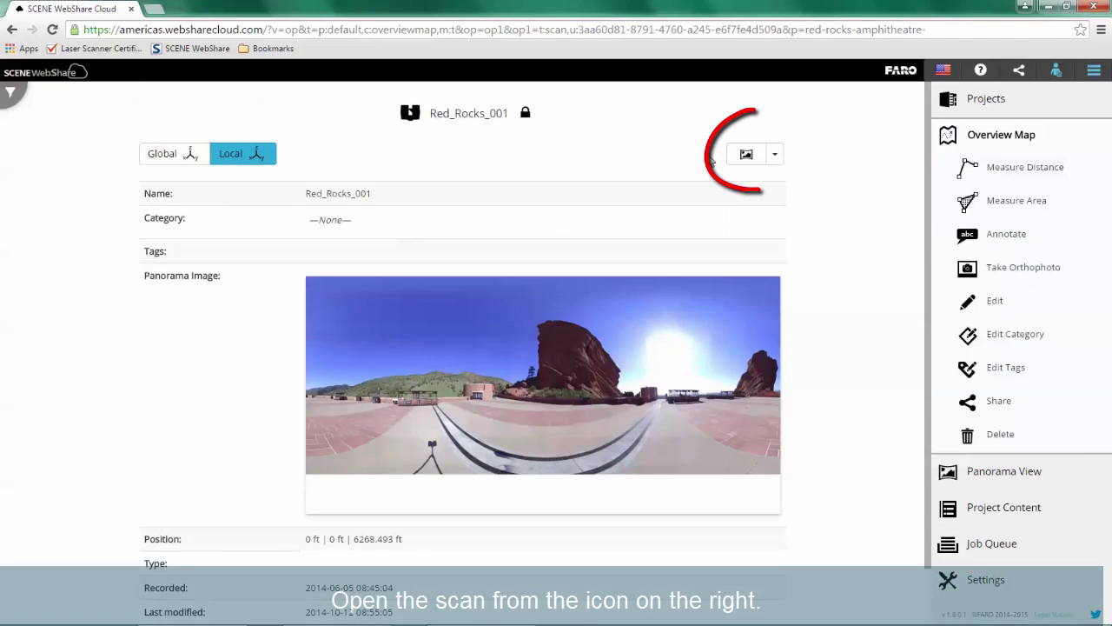
left_click(745, 153)
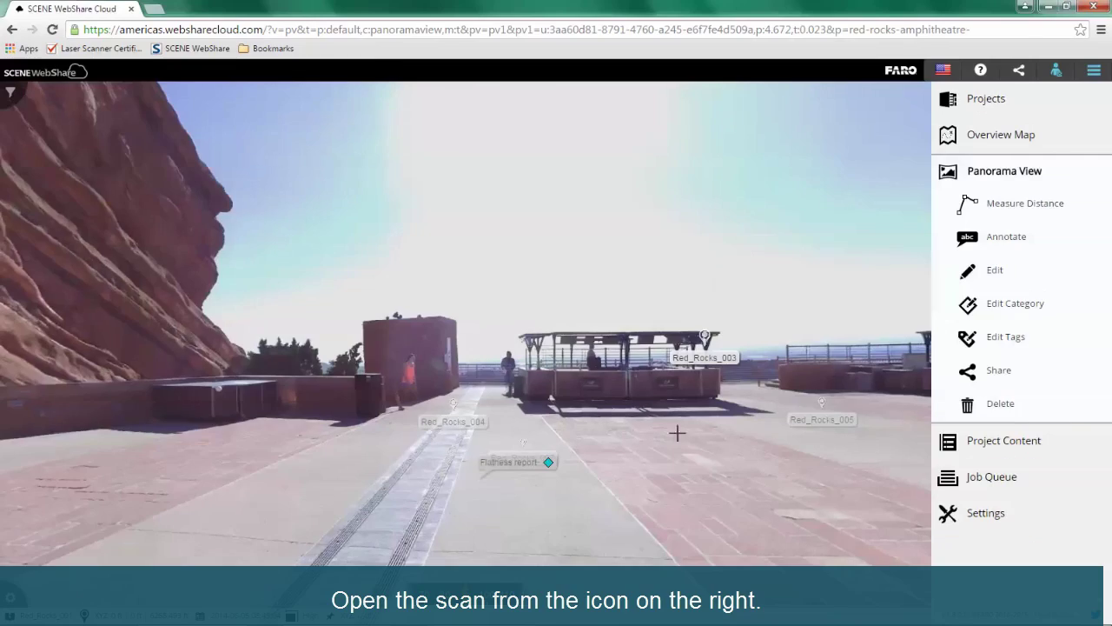
Turn toward the Red_Rocks_002 marker, switch to that scan, and view it on the Overview Map
left_click_drag(718, 448, 437, 407)
left_click_drag(755, 392, 449, 355)
left_click_drag(814, 401, 502, 341)
left_click_drag(683, 331, 425, 335)
left_click_drag(745, 345, 502, 335)
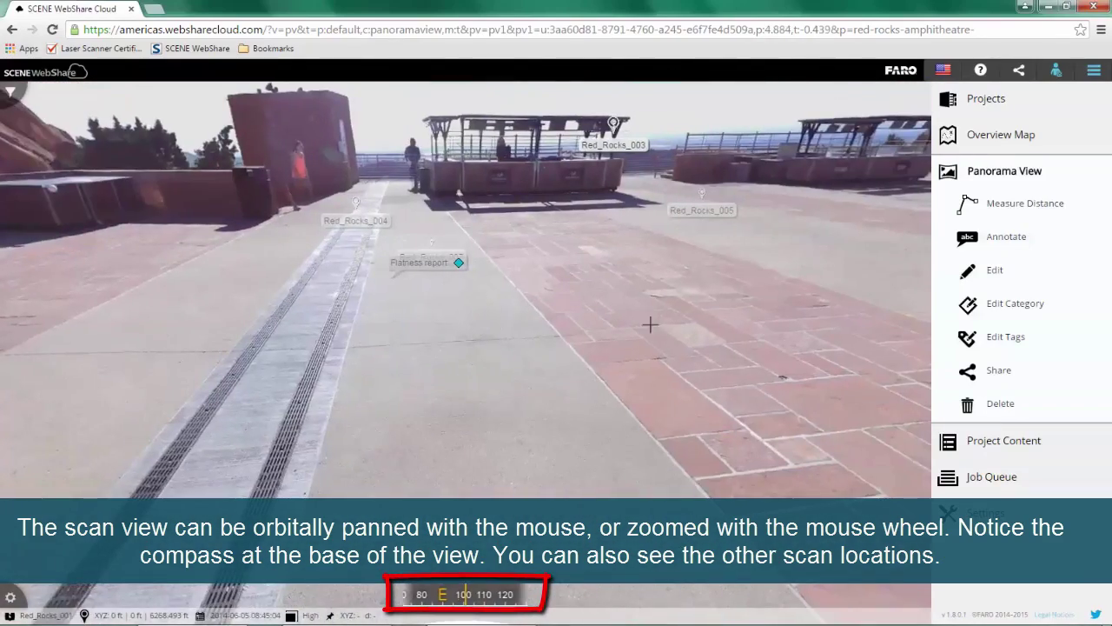
left_click_drag(663, 322, 438, 322)
left_click_drag(749, 313, 703, 368)
left_click_drag(544, 287, 583, 299)
left_click(583, 300)
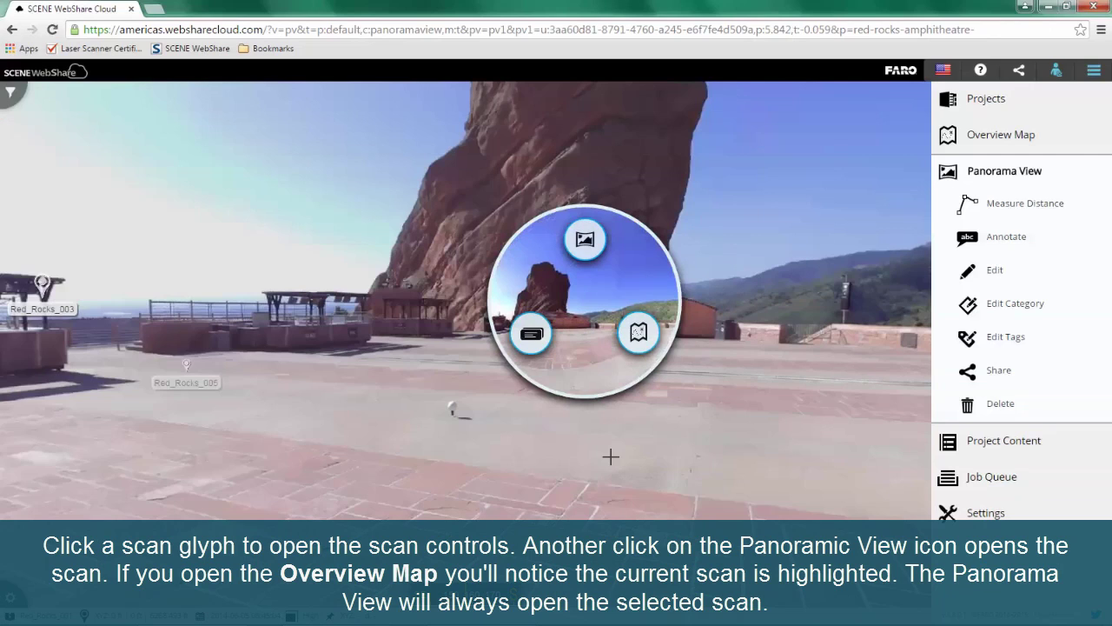
left_click(586, 241)
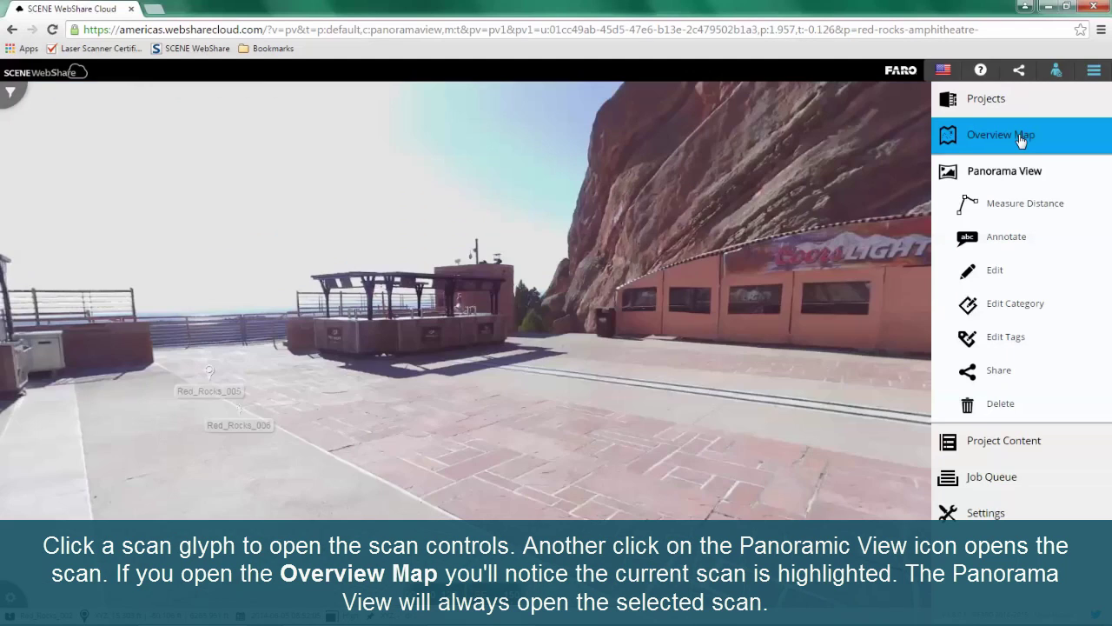
left_click(1019, 139)
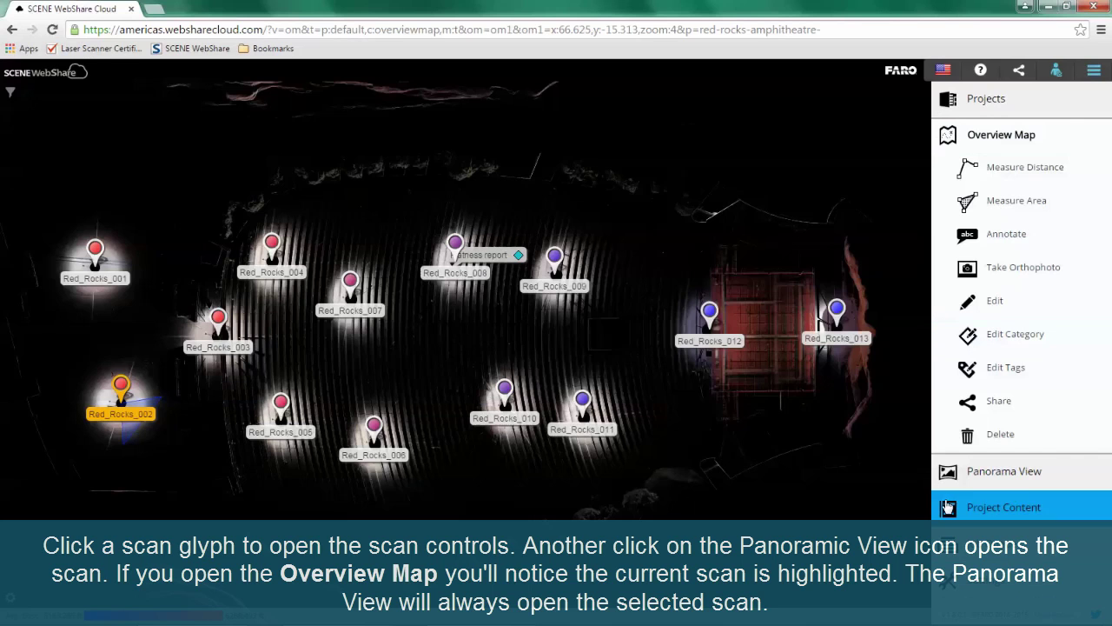
Pick Red_Rocks_007 on the Overview Map, open its panorama, and look along the seating
left_click(980, 474)
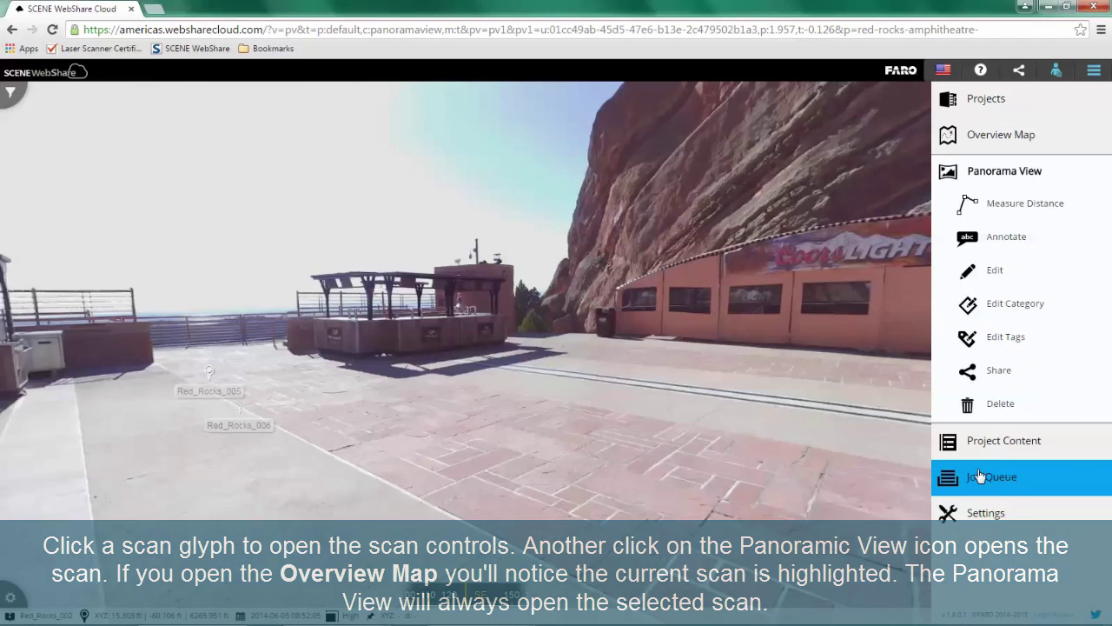
left_click(1010, 146)
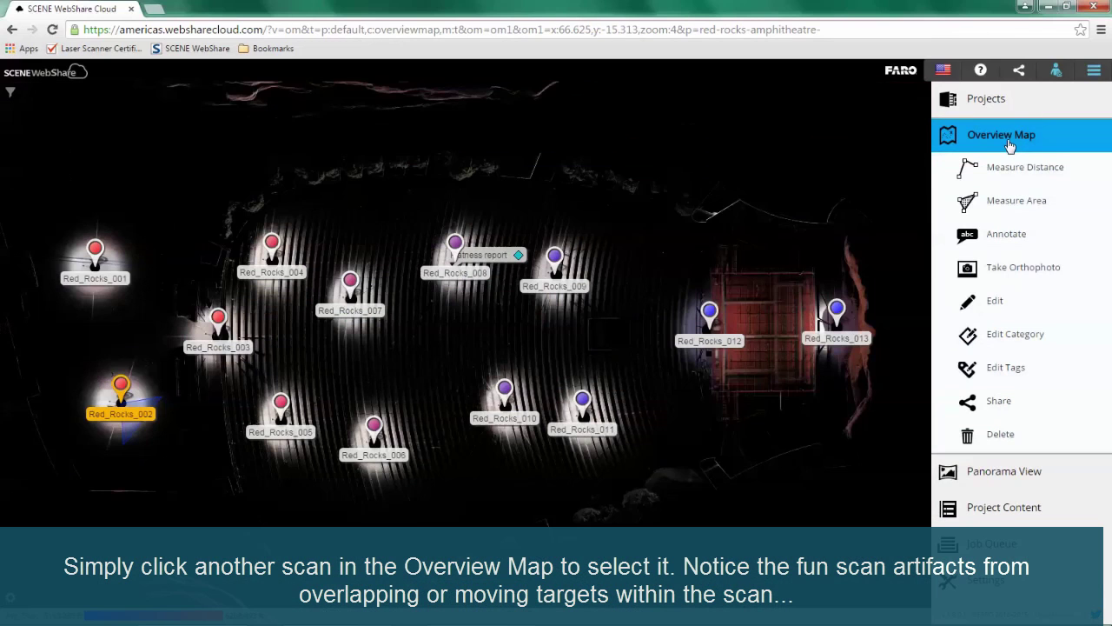
left_click(351, 281)
left_click(352, 284)
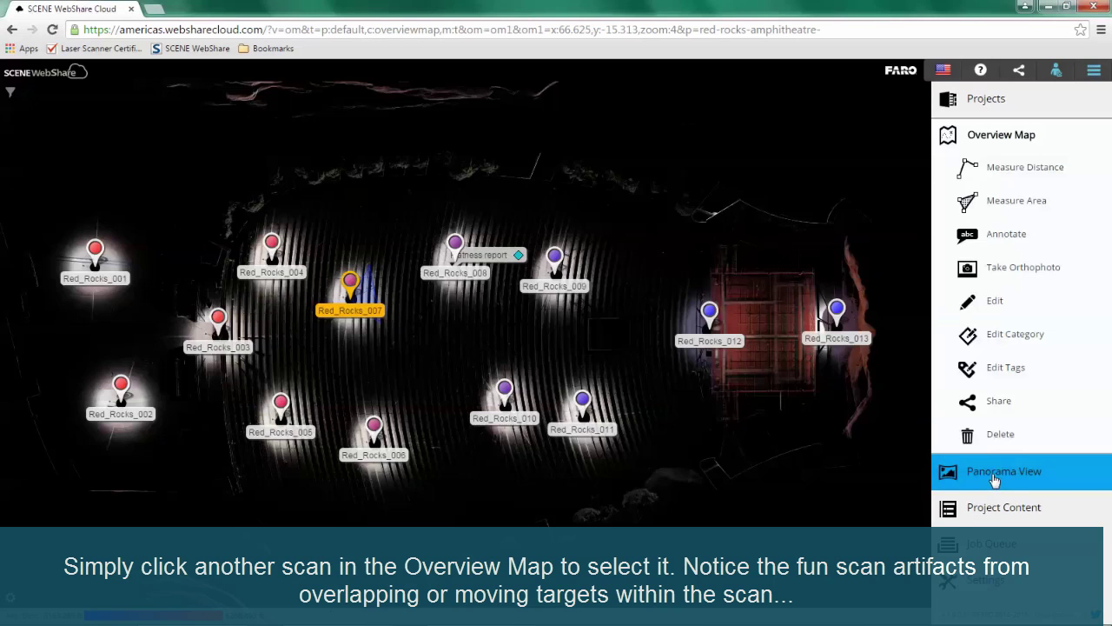
left_click(995, 476)
left_click_drag(521, 455, 362, 462)
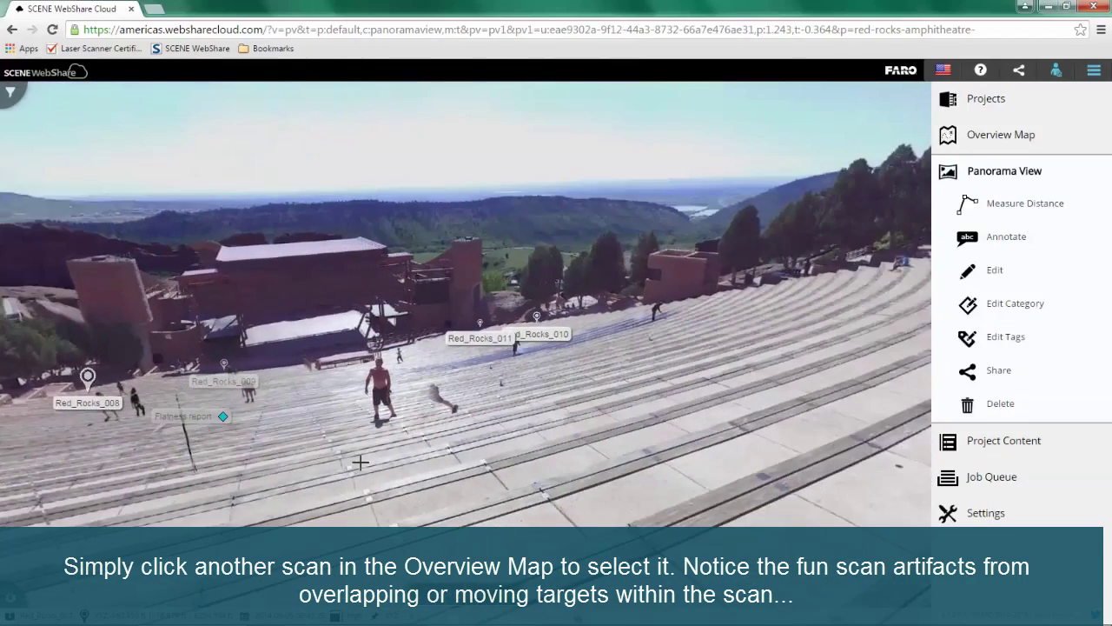
left_click_drag(787, 370, 261, 469)
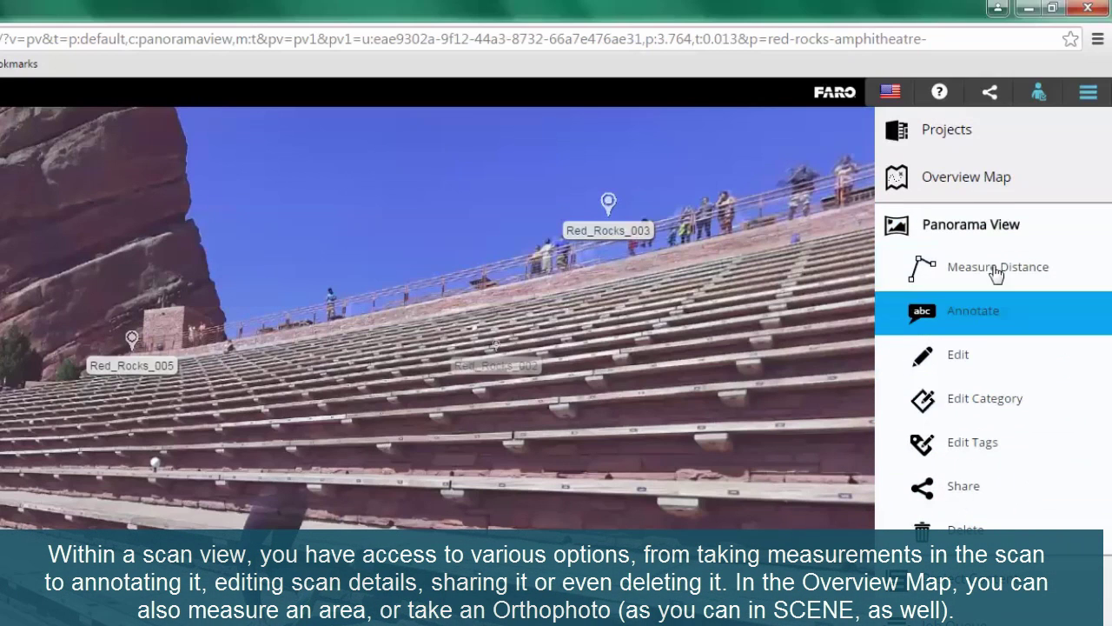
Place a distance measurement between two points on the Red_Rocks_007 stairs
left_click(999, 189)
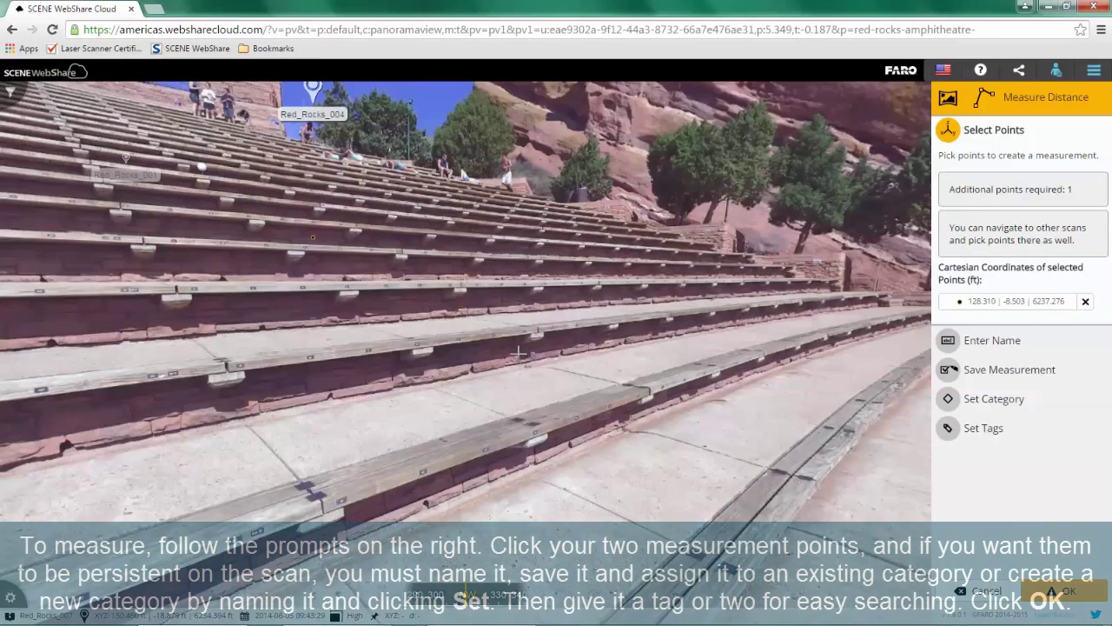
left_click(507, 353)
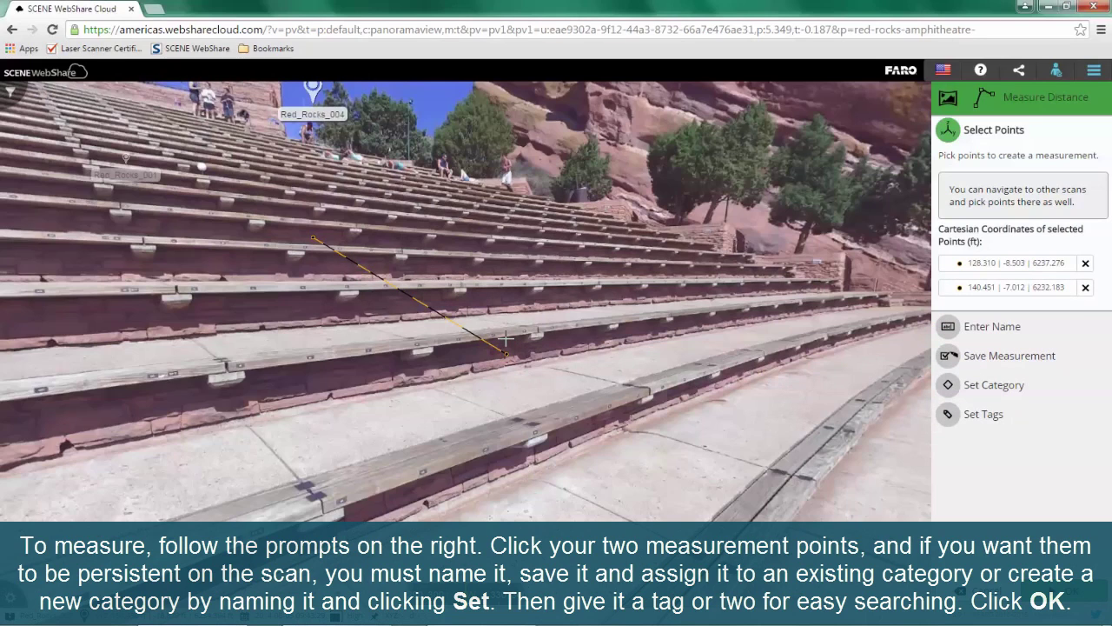
Save the measurement as persistent 'Stairs 1' with category Stairs and tag stairs
left_click(1015, 327)
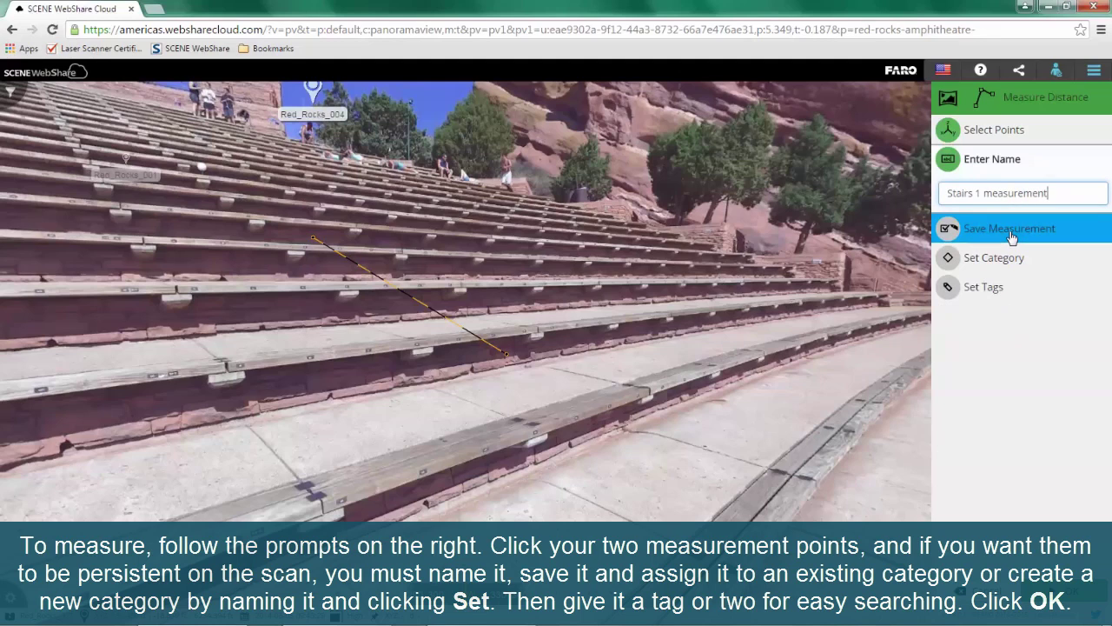
left_click(1012, 231)
left_click(994, 274)
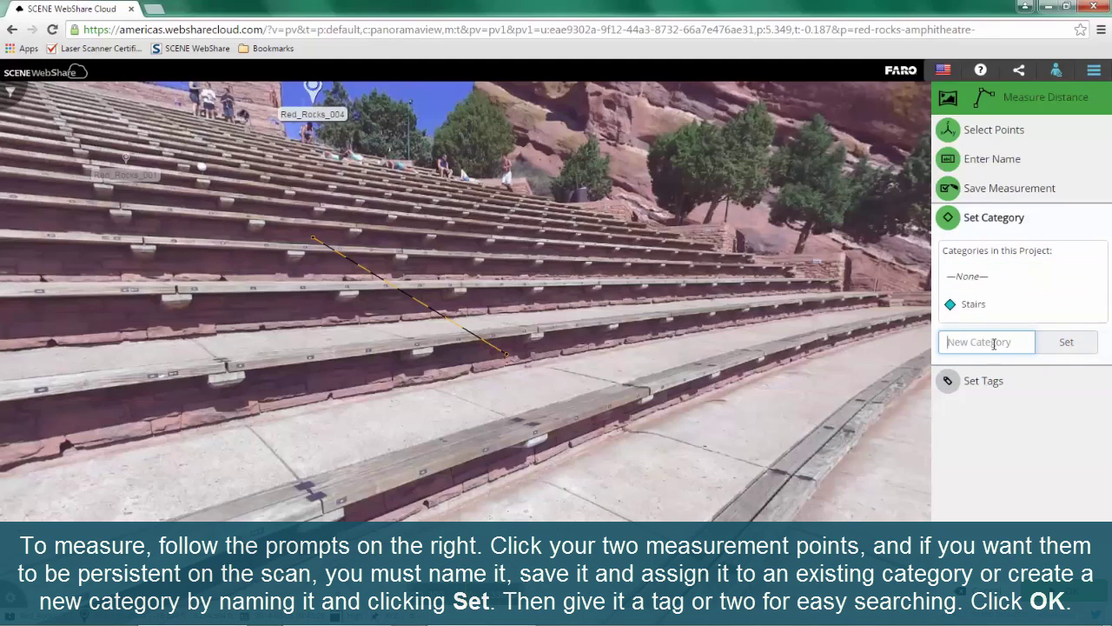
left_click(1050, 311)
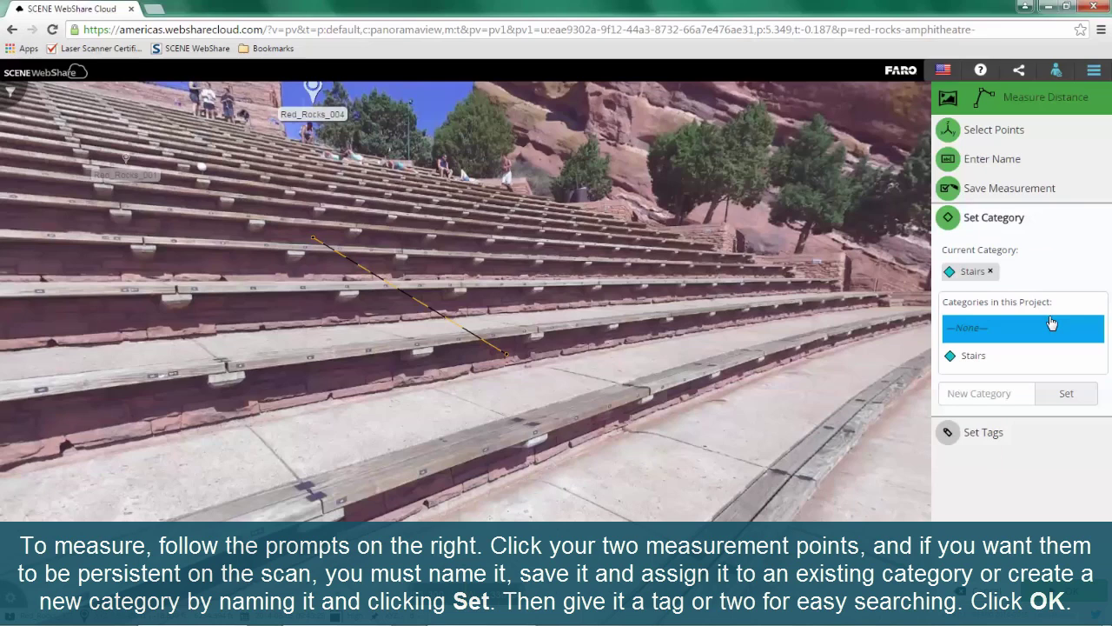
left_click(982, 434)
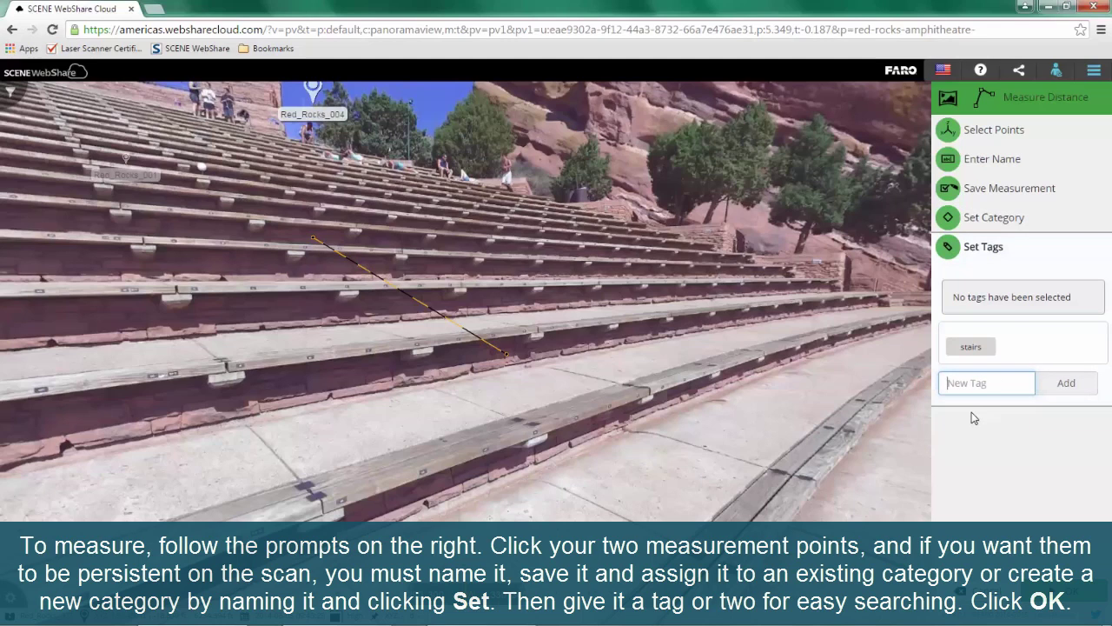
left_click(970, 346)
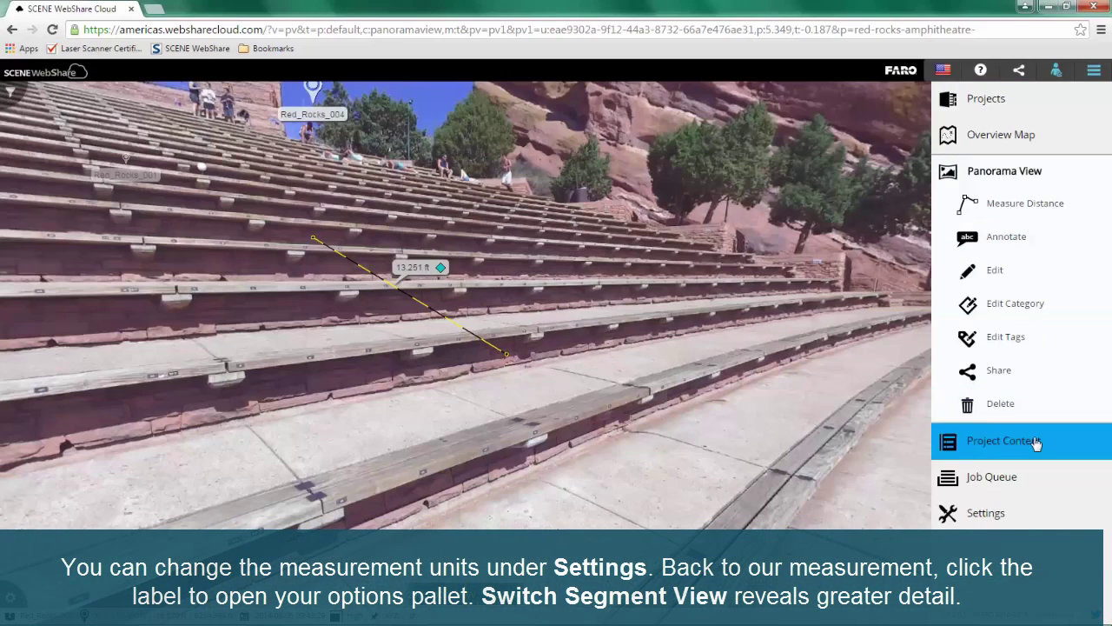
Confirm ft and ft² units in My Account, then expand the panorama's display toolbar
left_click_drag(445, 397, 511, 402)
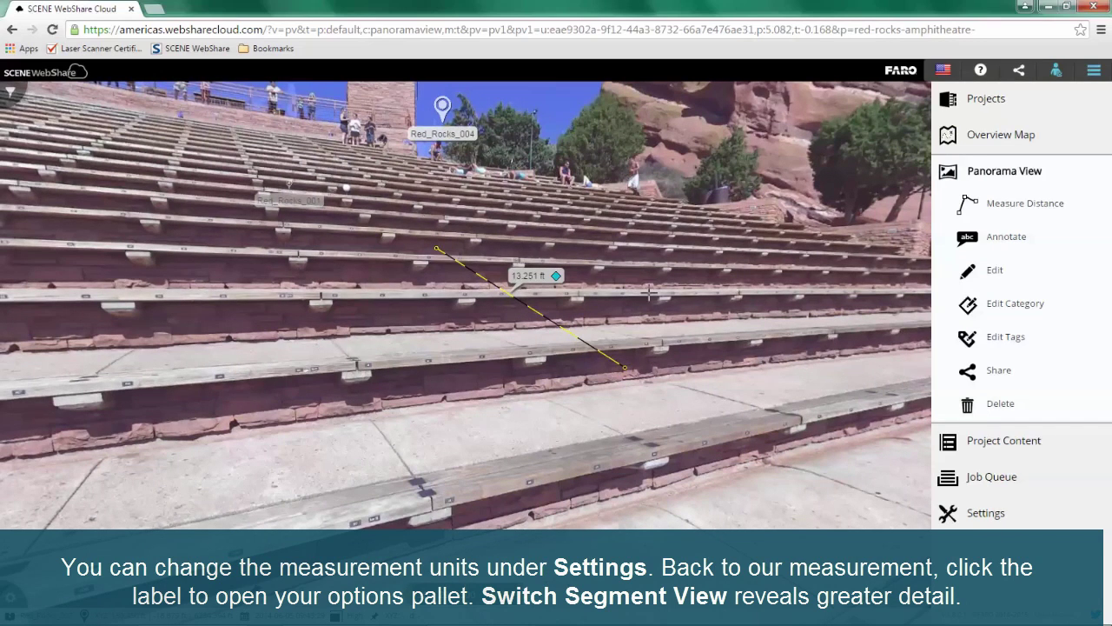
left_click(988, 514)
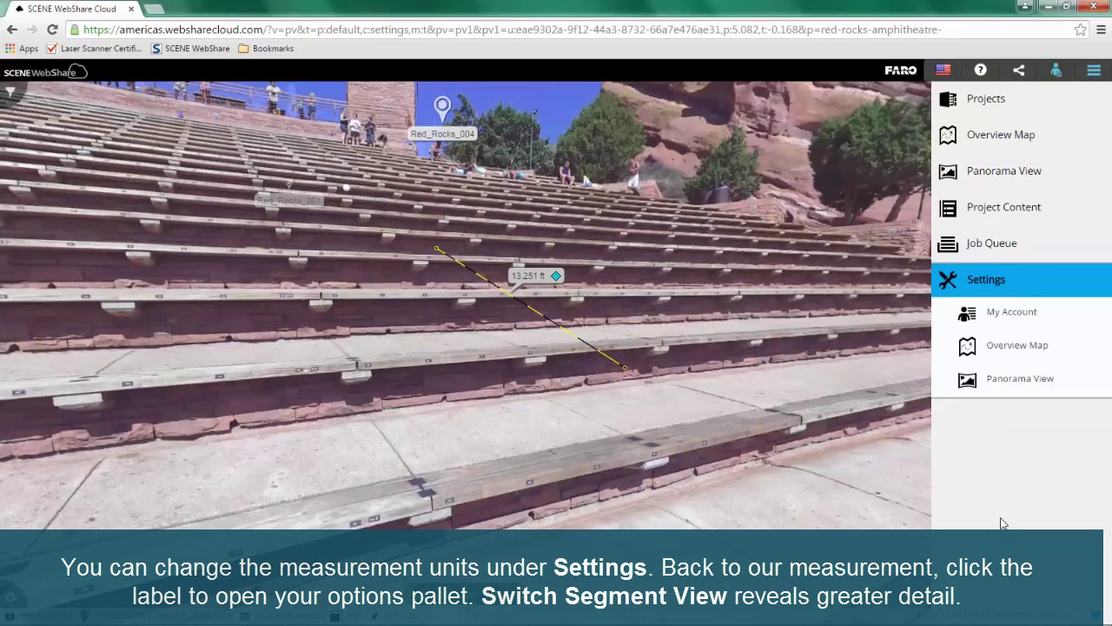
left_click(1010, 315)
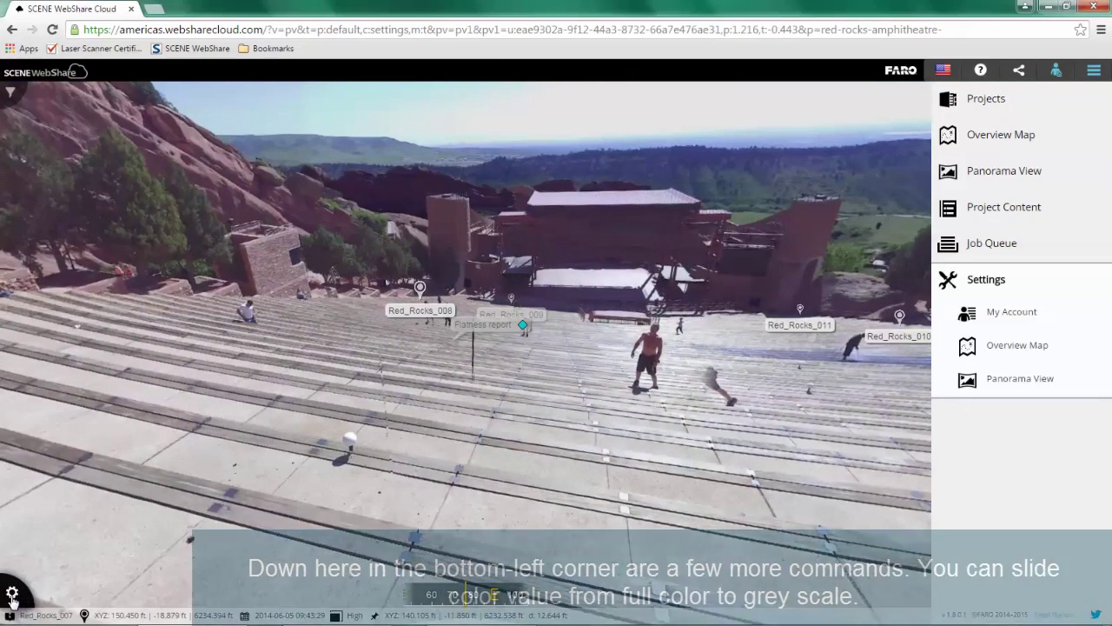
left_click(12, 592)
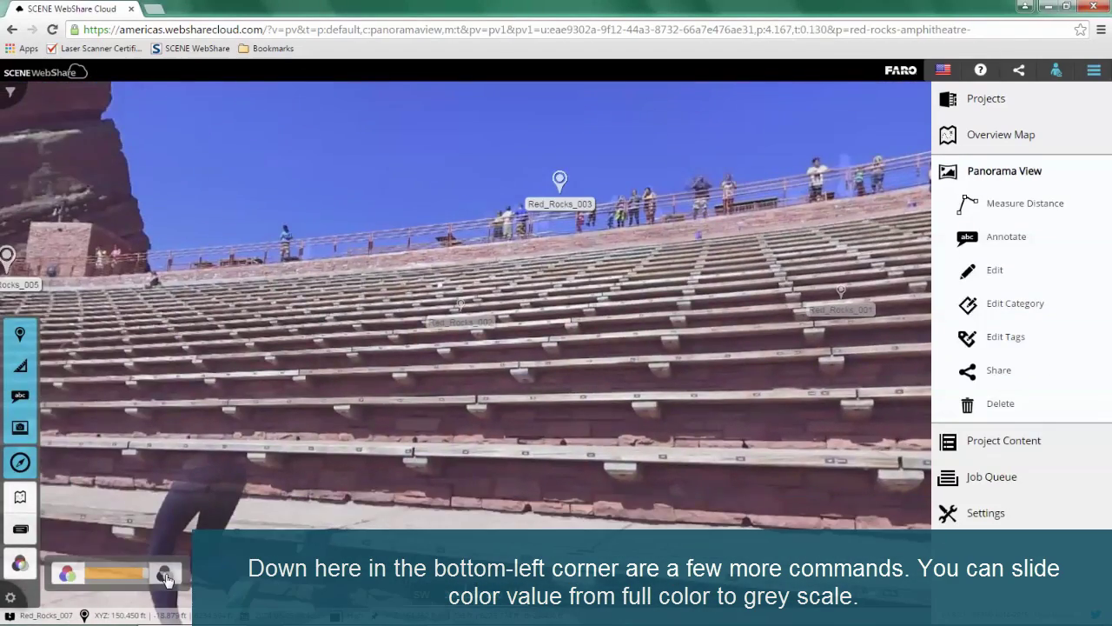
Shift colour toward greyscale, view Red_Rocks_007 properties, and turn on the compass heading (NE)
left_click(164, 574)
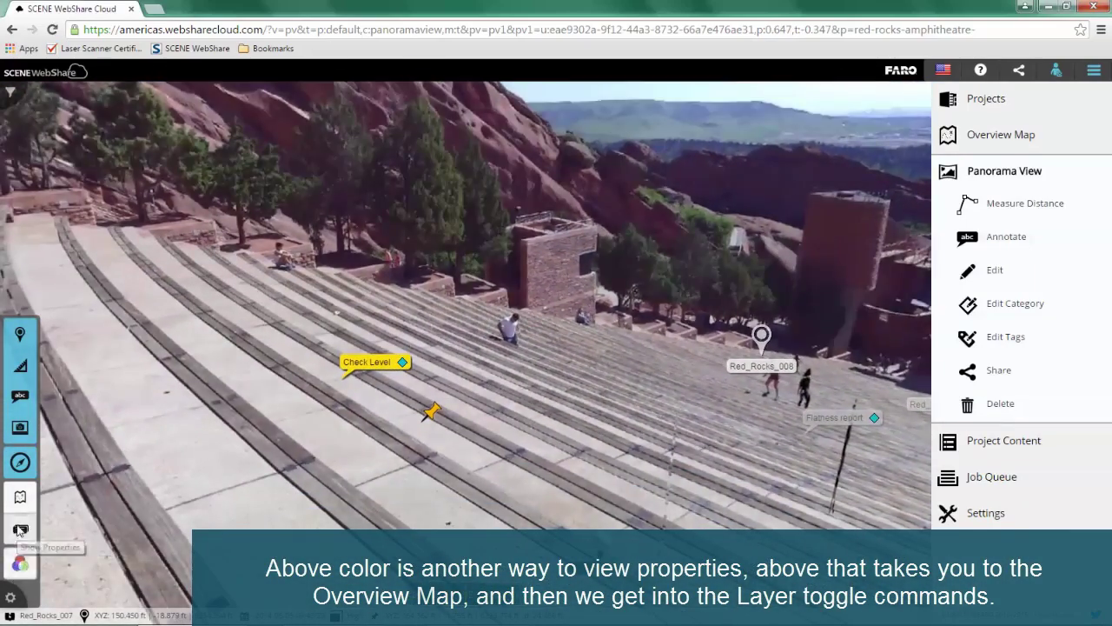
left_click(20, 530)
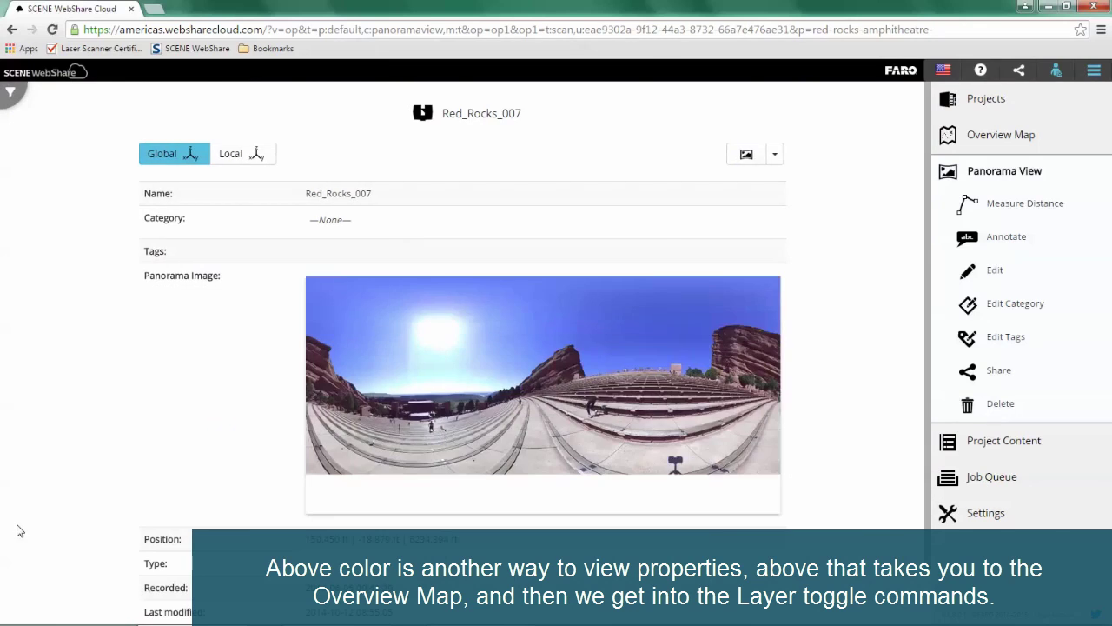
left_click(739, 153)
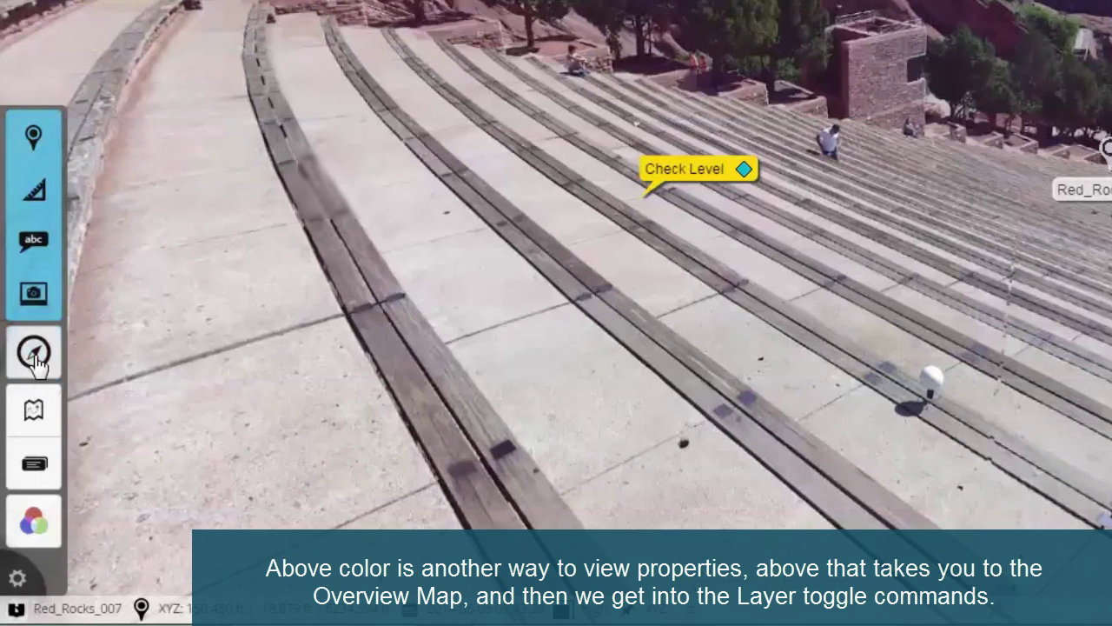
left_click(35, 355)
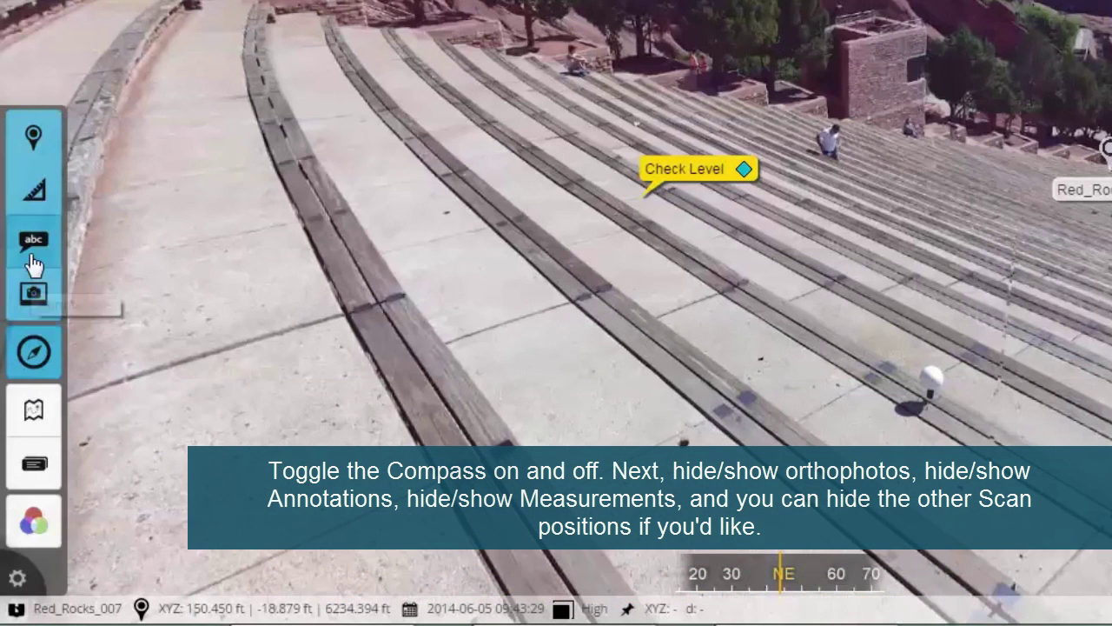
Toggle annotations and measurements off and back on, facing the 13.251 ft measurement
left_click(33, 254)
left_click(33, 254)
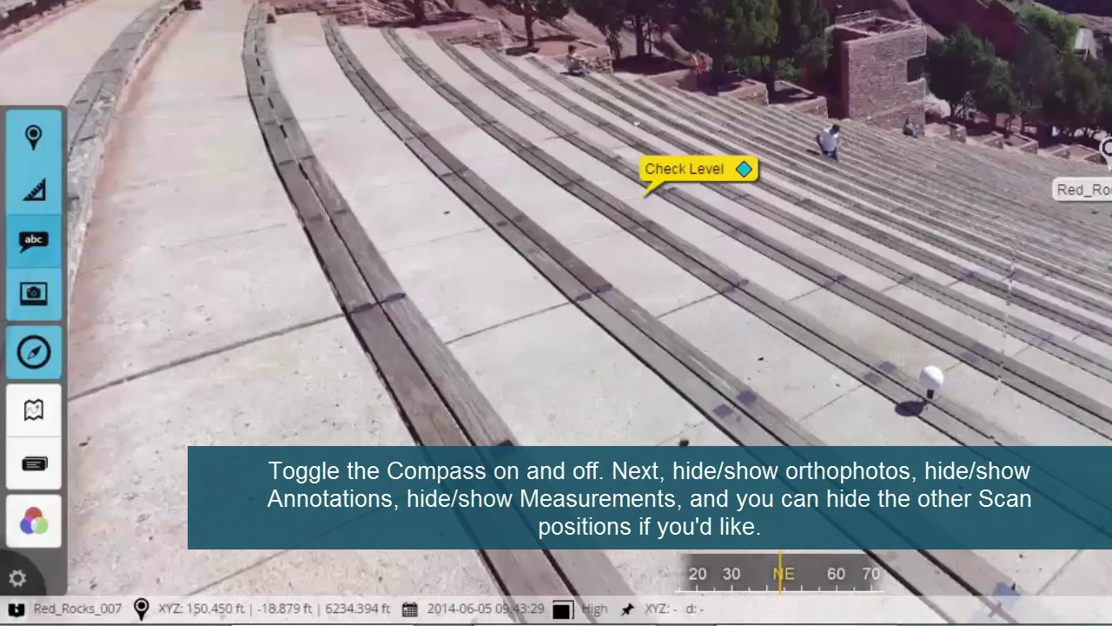
left_click(33, 245)
left_click(33, 245)
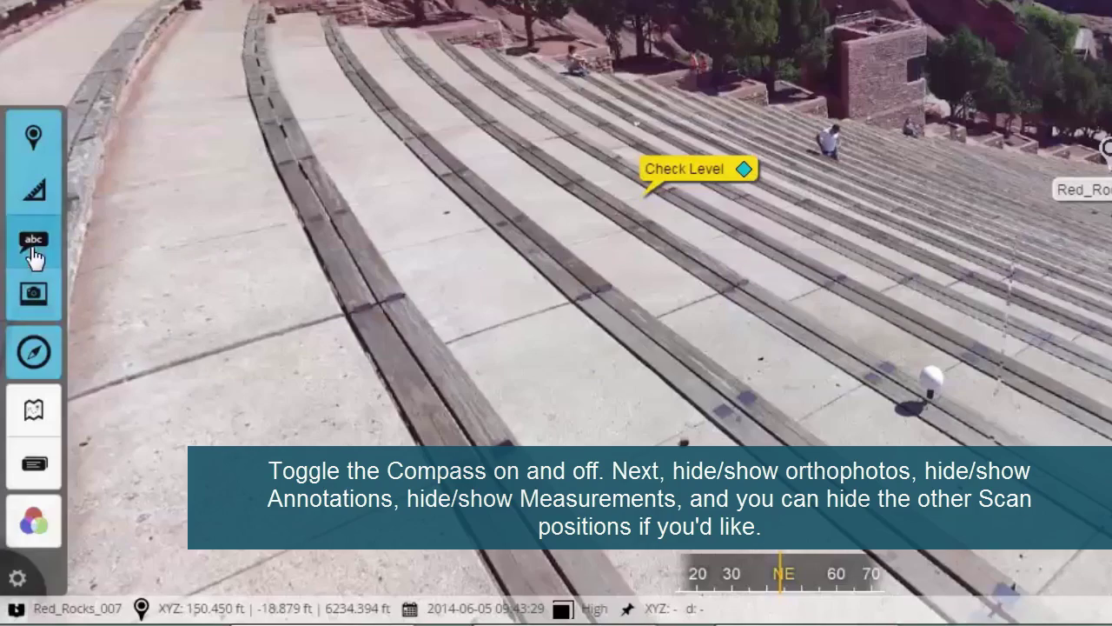
left_click(31, 192)
left_click(33, 193)
left_click_drag(665, 390, 62, 268)
left_click(33, 191)
left_click(33, 191)
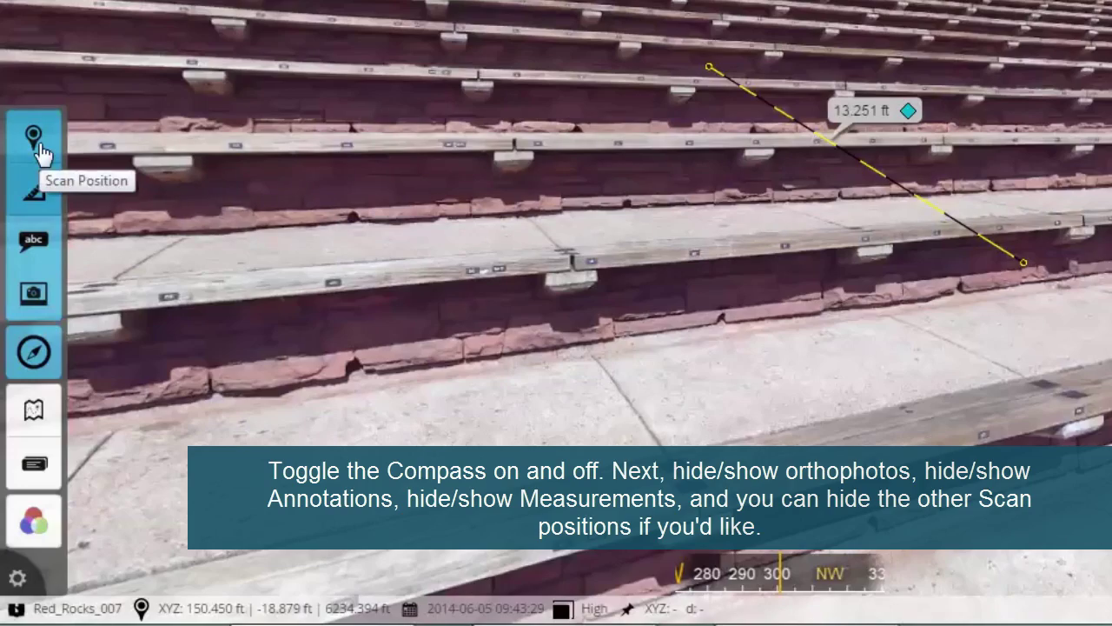
Toggle scan positions off and on, then open the Category Filter dropdown
left_click(33, 137)
left_click(33, 137)
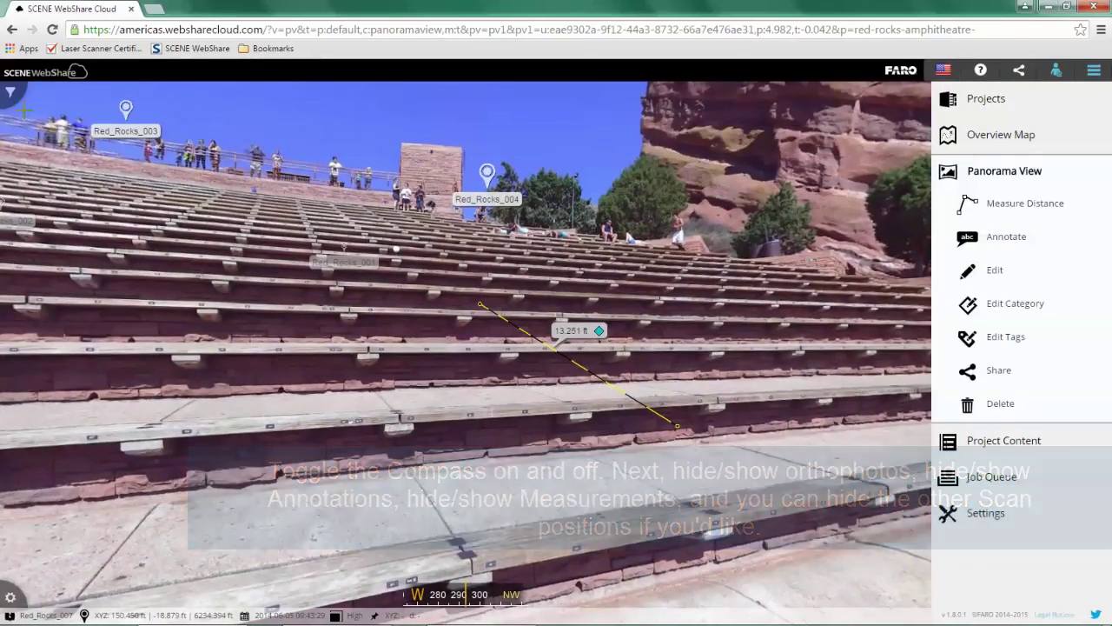
left_click(12, 32)
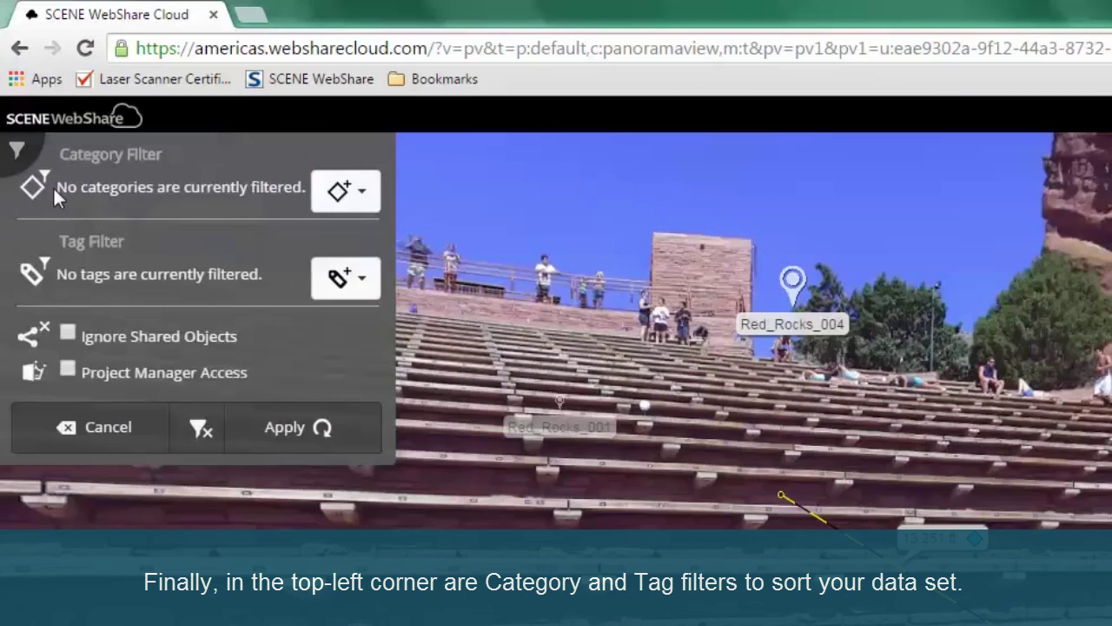
left_click(362, 198)
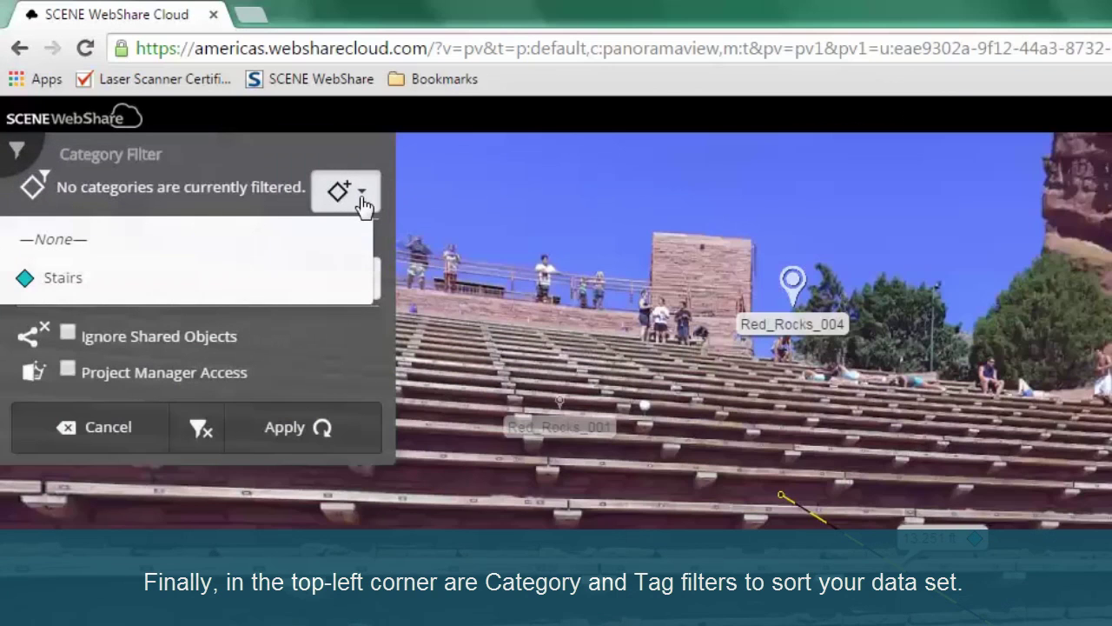